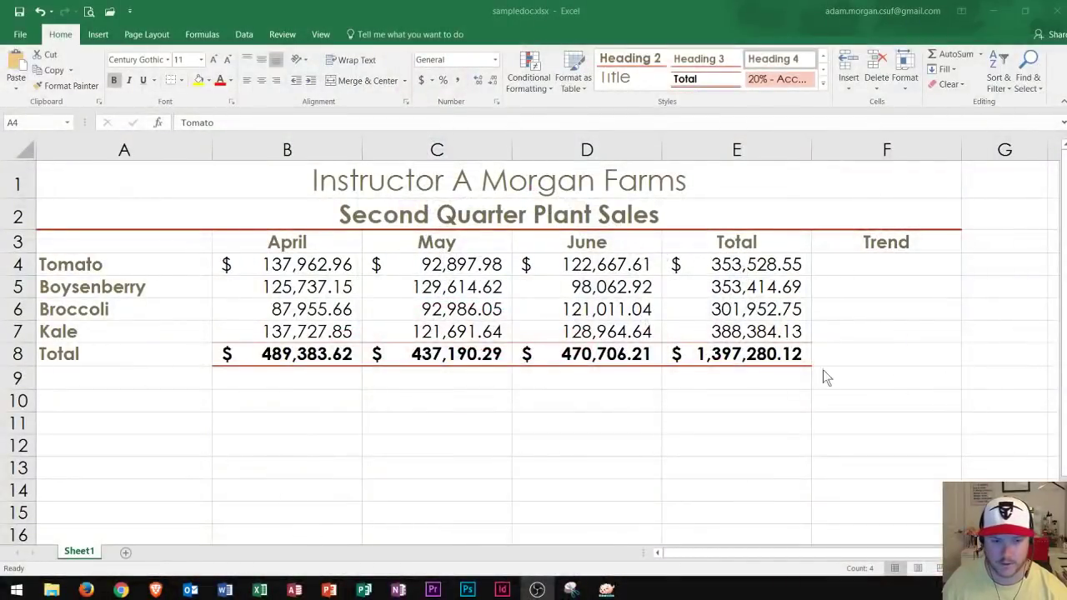
# Step: Switch to the sampledoc.xlsx workbook in Excel and examine its subtitle, plant names, month headings, sales figures and totals
pyautogui.hotkey('alt', 'Tab')
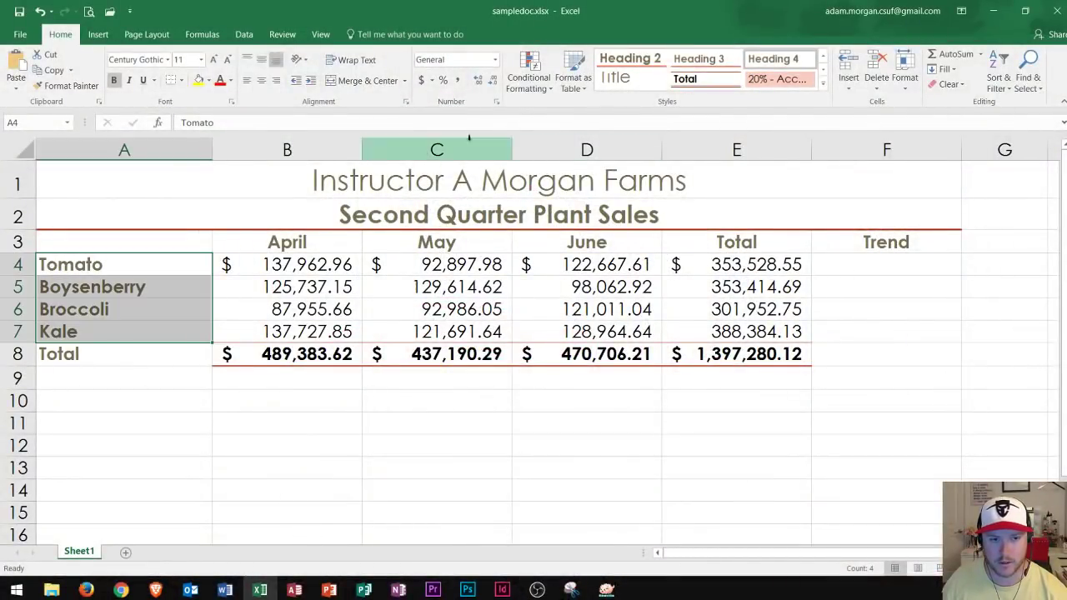
pyautogui.click(418, 220)
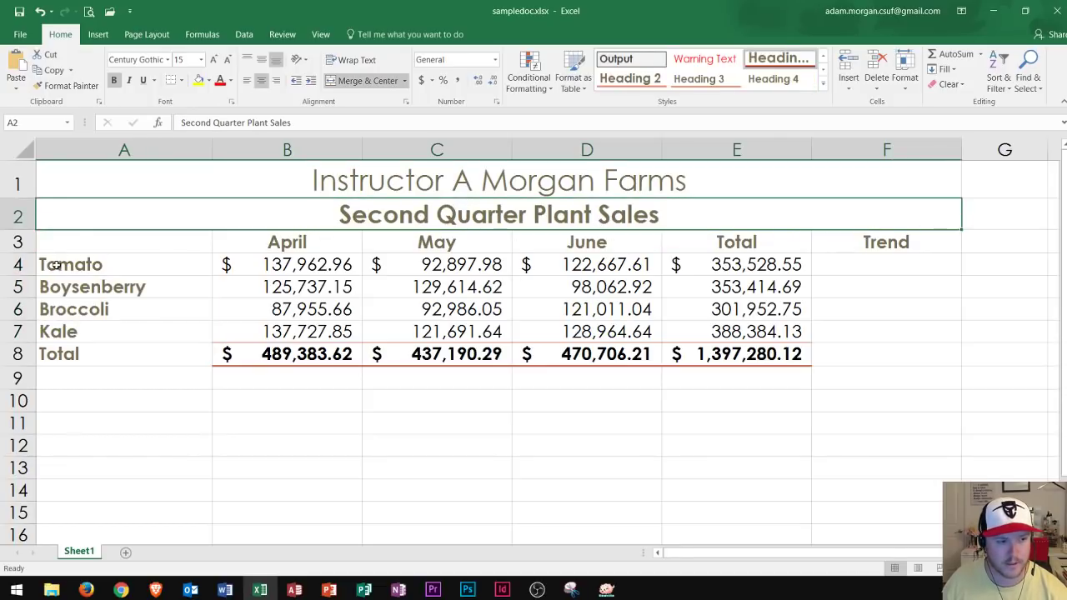
pyautogui.moveTo(52, 265); pyautogui.dragTo(70, 331)
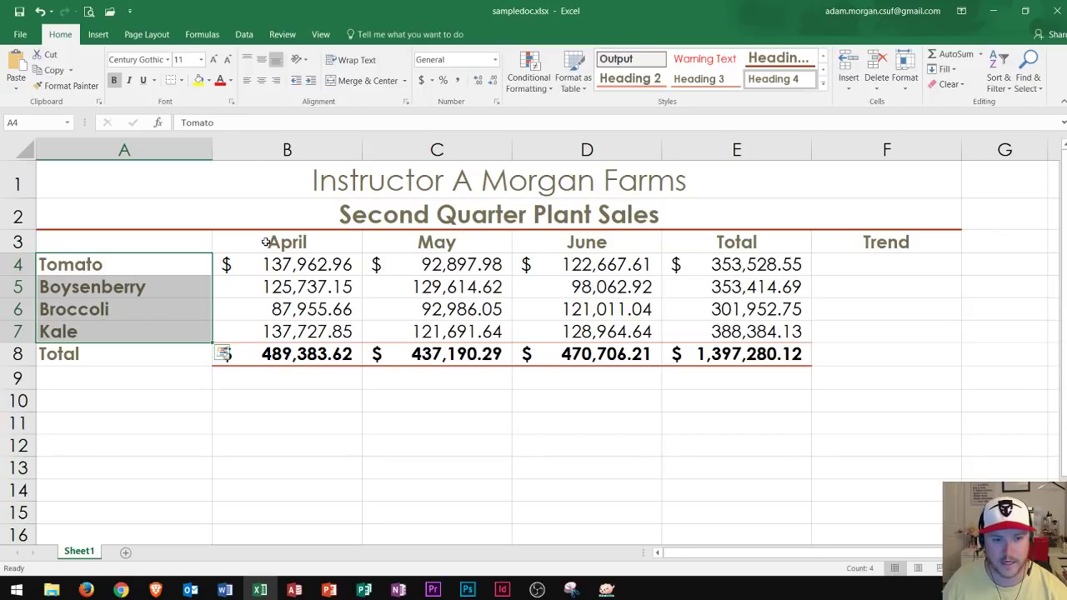
pyautogui.moveTo(265, 242); pyautogui.dragTo(563, 248)
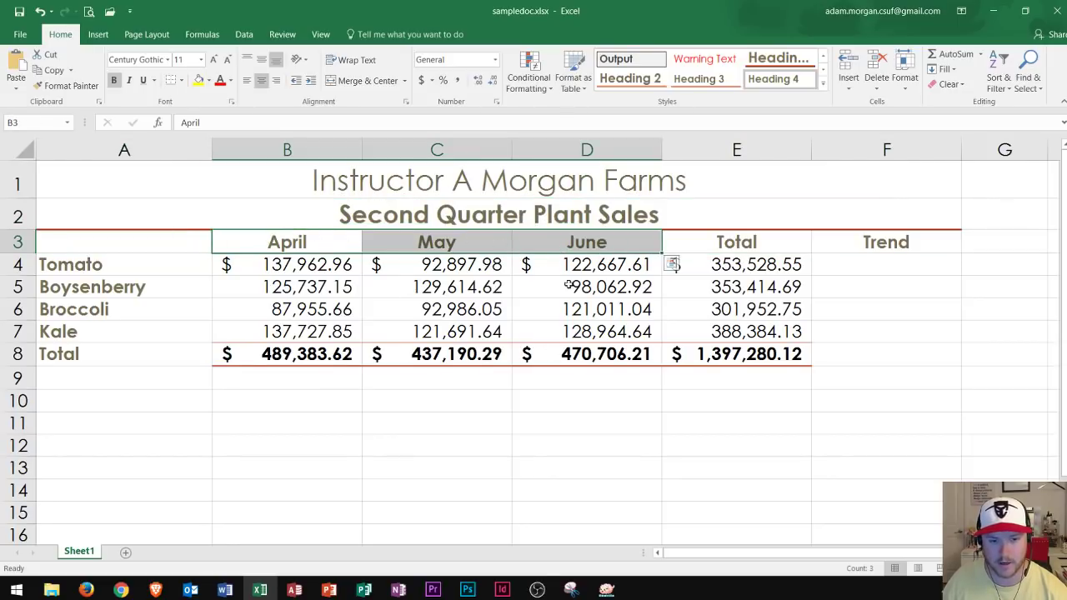
pyautogui.moveTo(725, 238); pyautogui.dragTo(709, 356)
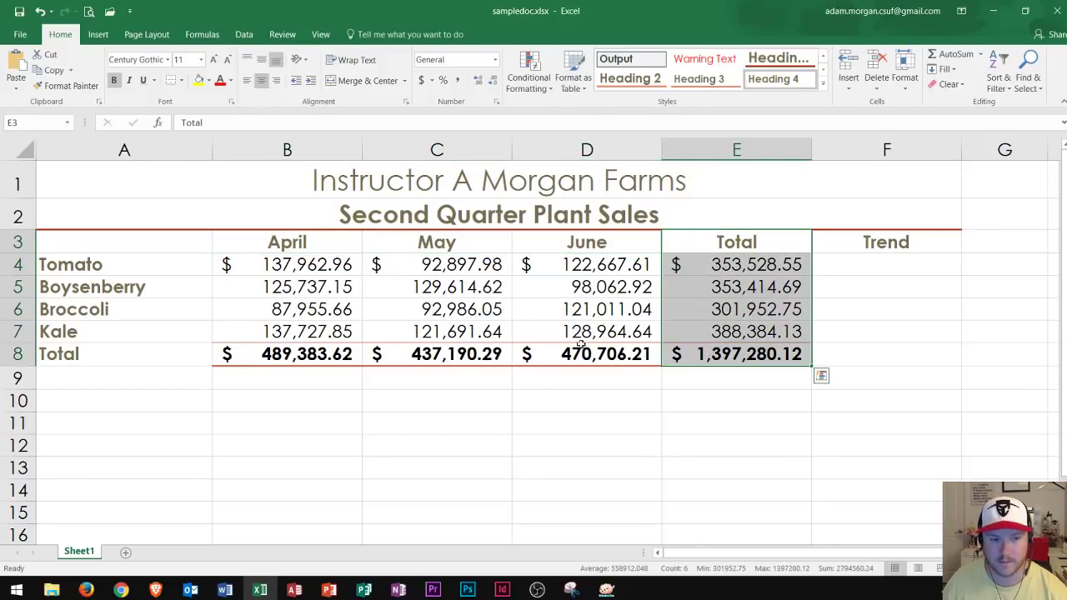
pyautogui.moveTo(84, 351); pyautogui.dragTo(705, 357)
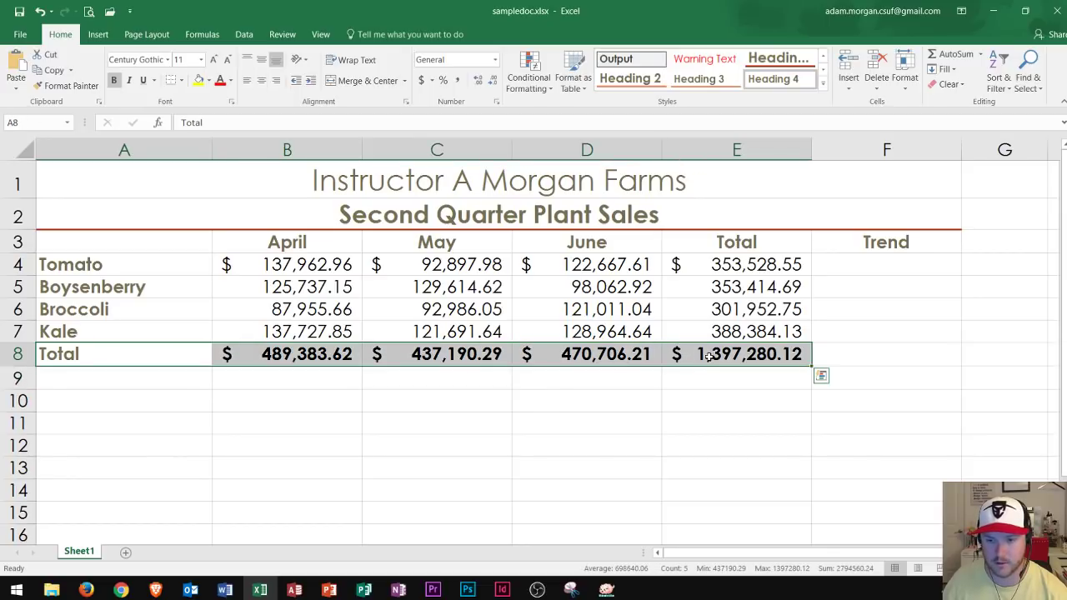
pyautogui.click(706, 356)
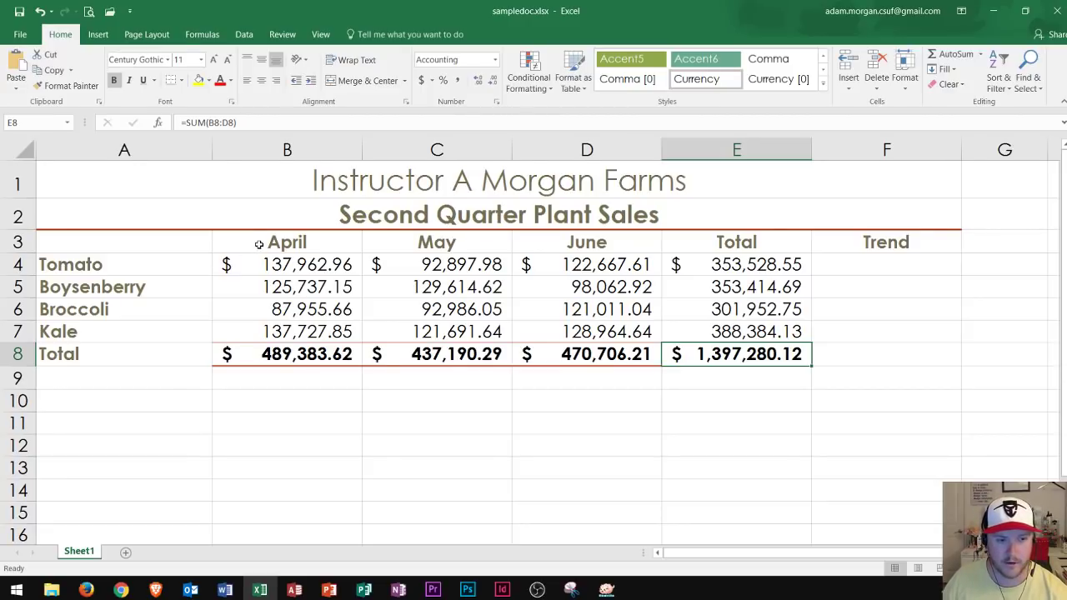
pyautogui.moveTo(255, 244); pyautogui.dragTo(555, 249)
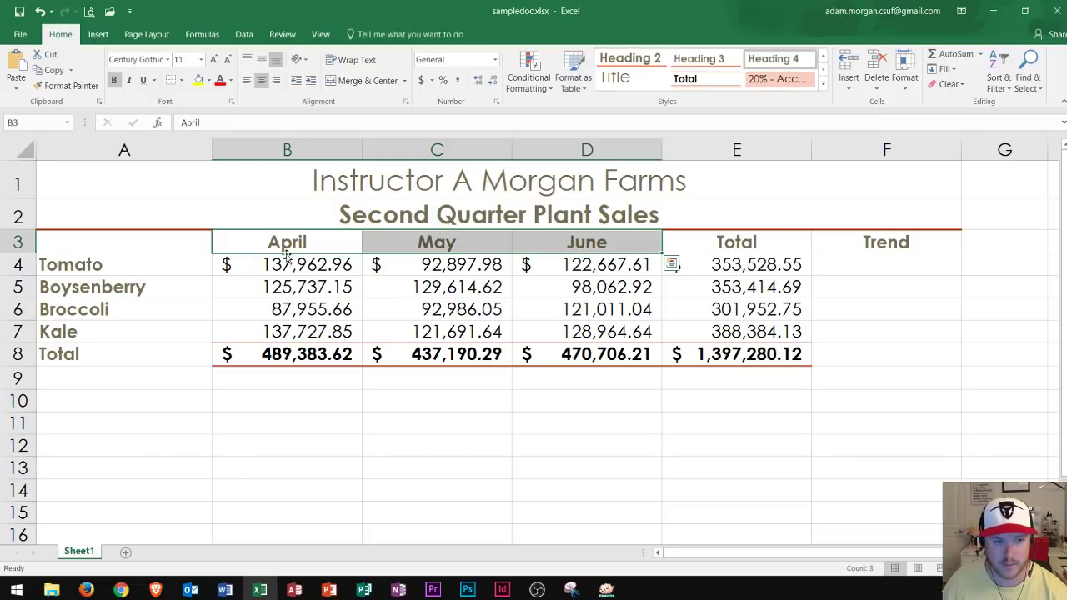
pyautogui.moveTo(287, 260); pyautogui.dragTo(583, 333)
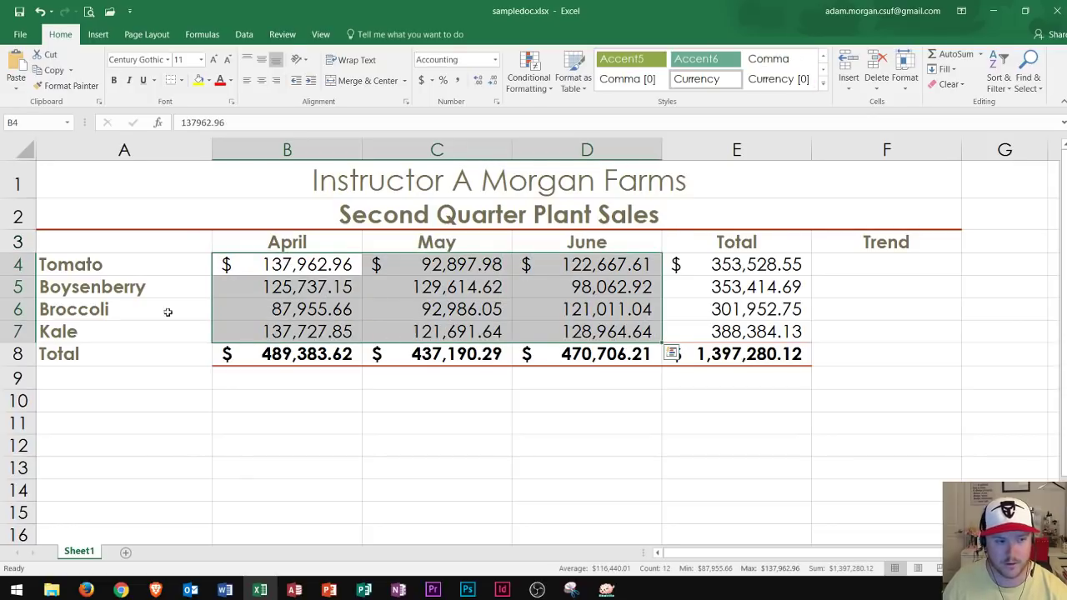
pyautogui.moveTo(94, 264); pyautogui.dragTo(107, 326)
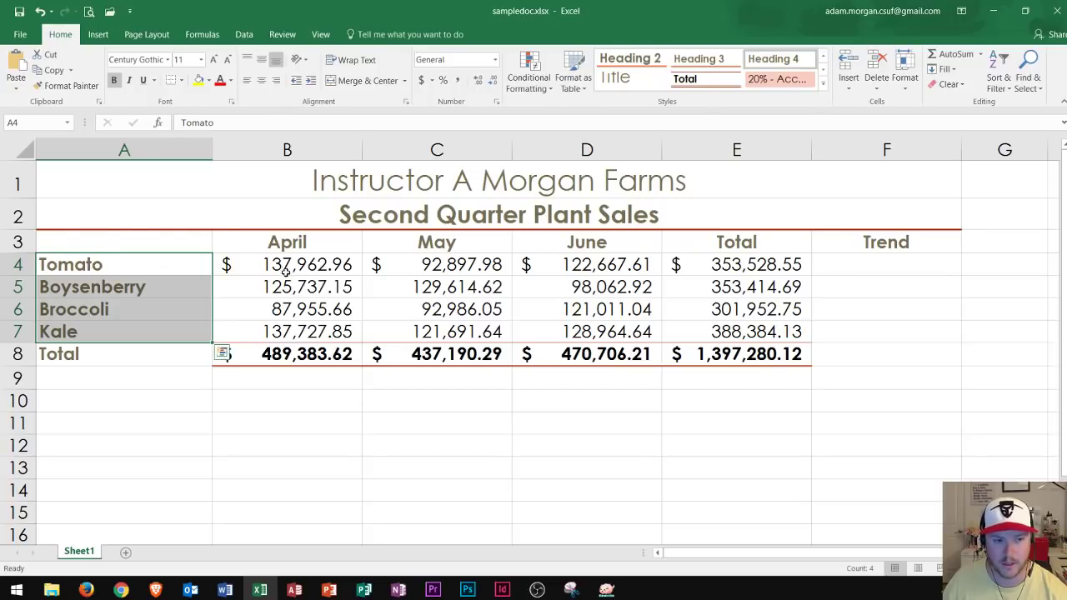
# Step: Insert a recommended Clustered Column chart from A3:D7, with the months as categories and the plants as series
pyautogui.click(106, 239)
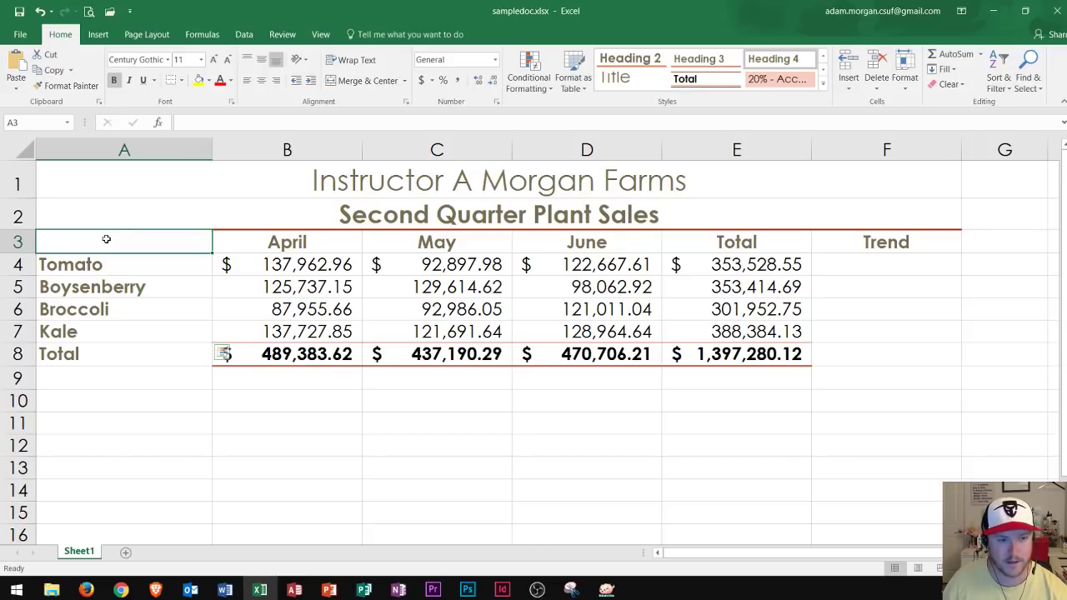
pyautogui.moveTo(106, 239)
pyautogui.mouseDown()
pyautogui.moveTo(568, 242)
pyautogui.moveTo(568, 330)
pyautogui.mouseUp()
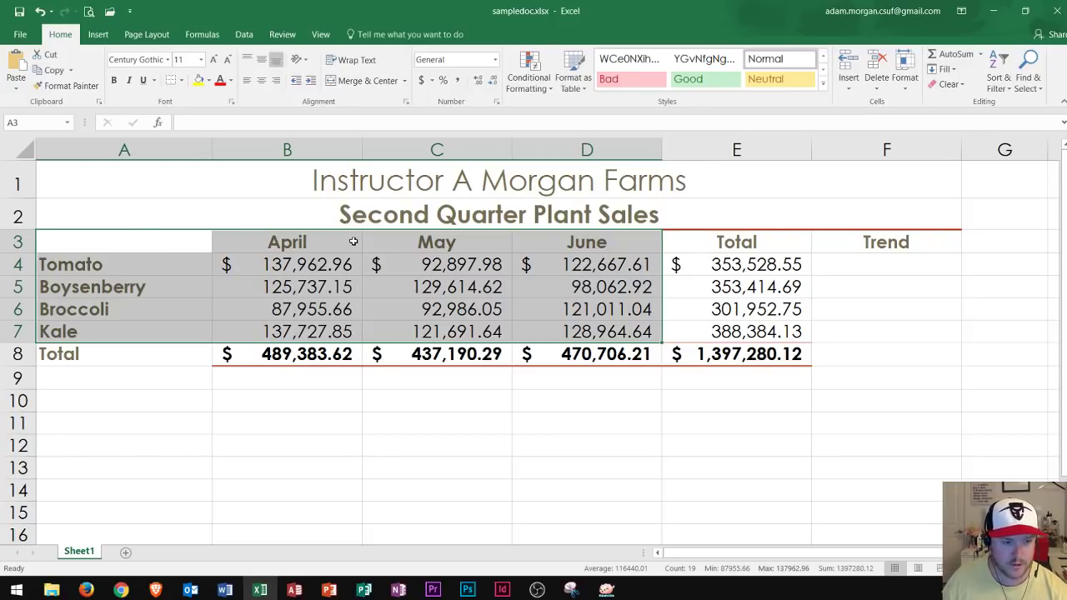
pyautogui.click(98, 38)
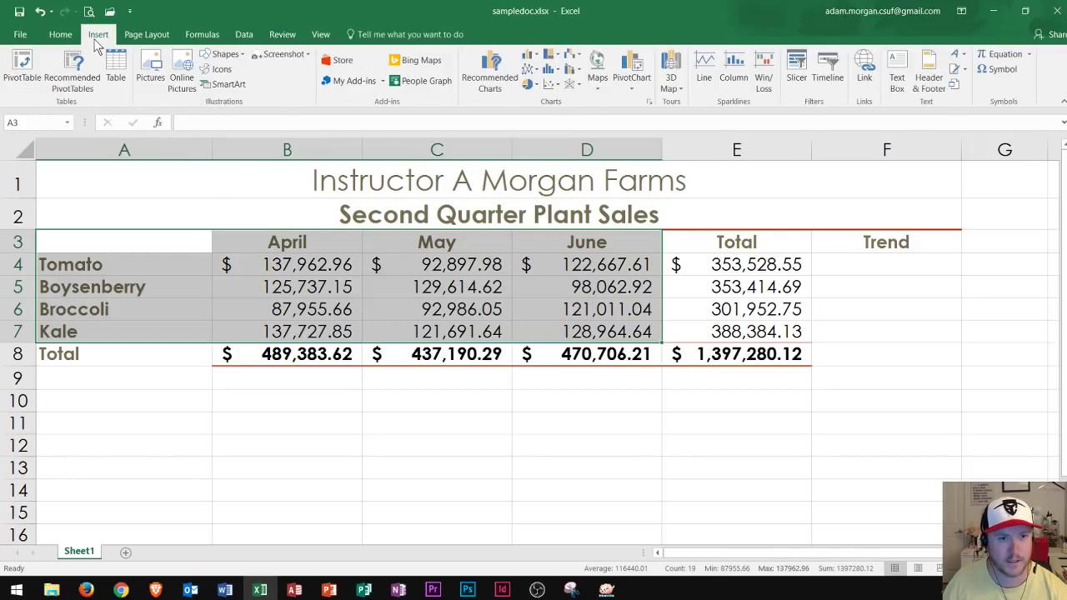
pyautogui.click(491, 67)
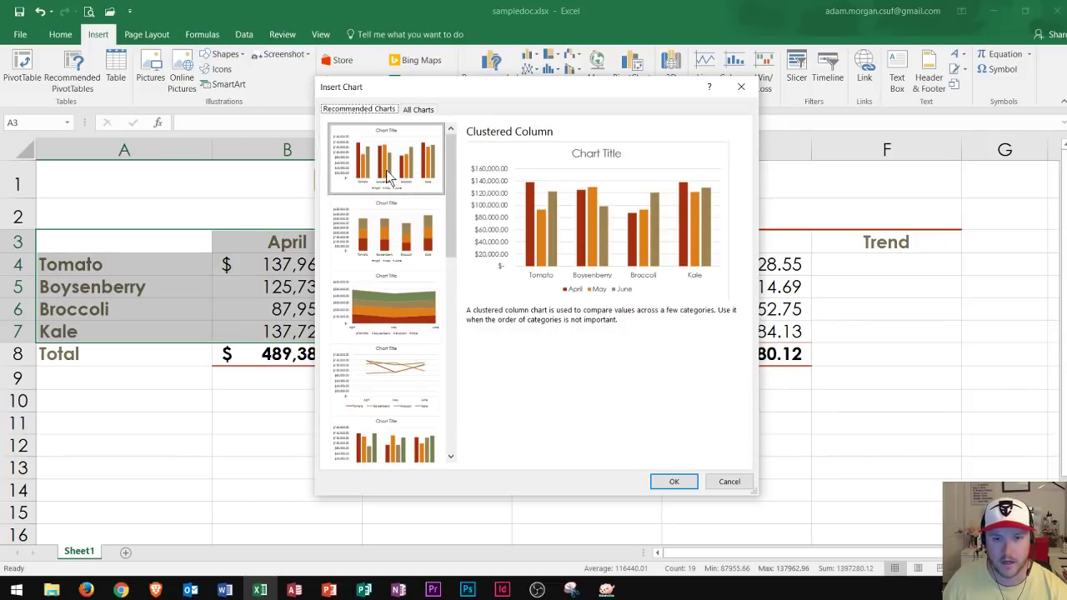
pyautogui.click(390, 242)
pyautogui.click(395, 310)
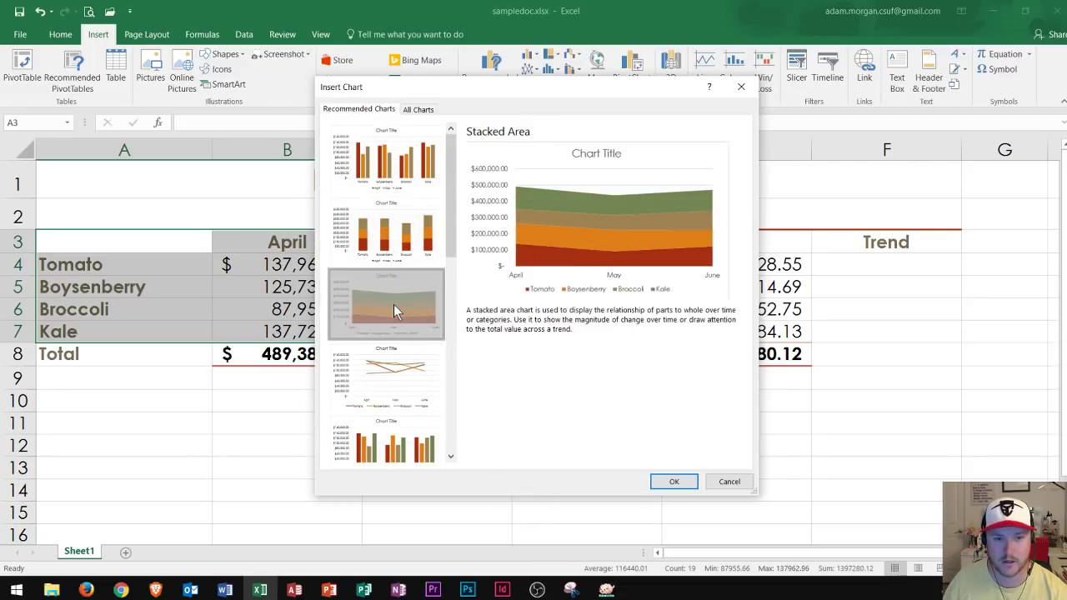
pyautogui.click(400, 367)
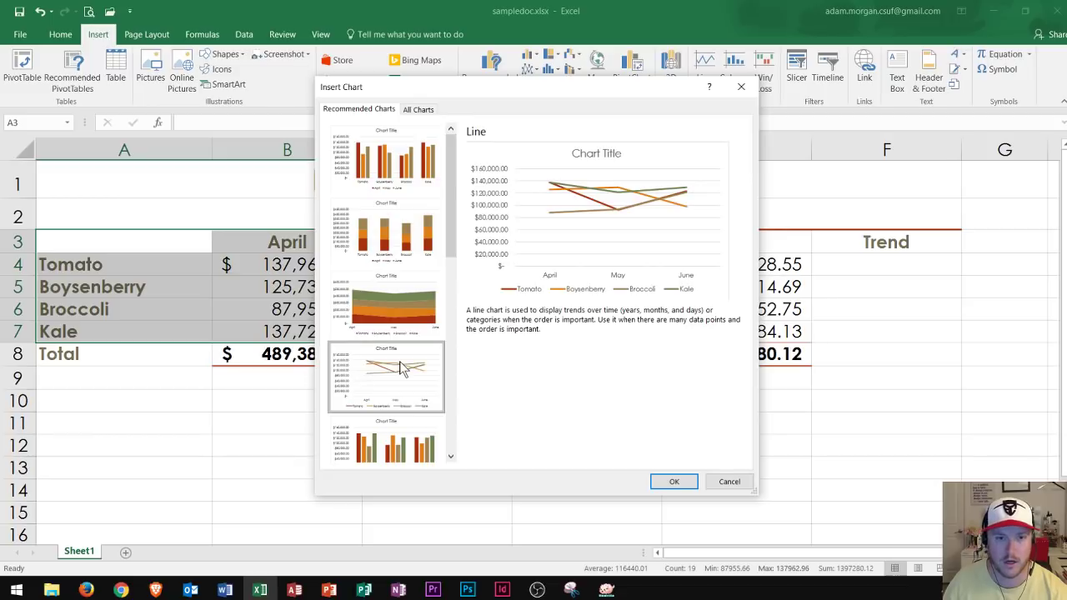
pyautogui.scroll(-3, 371, 304)
pyautogui.scroll(3, 370, 302)
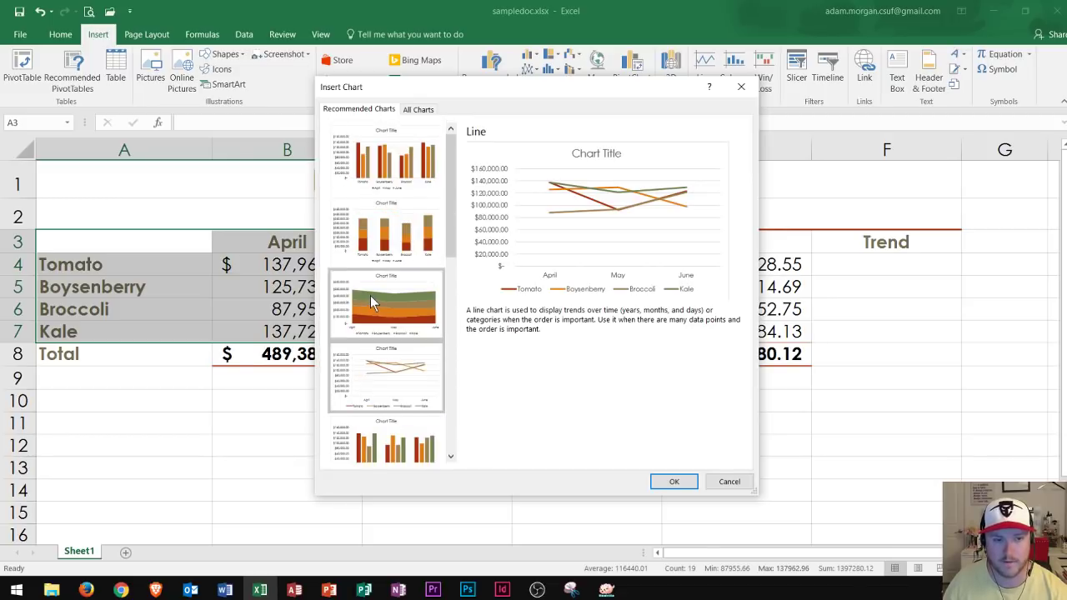
pyautogui.click(382, 439)
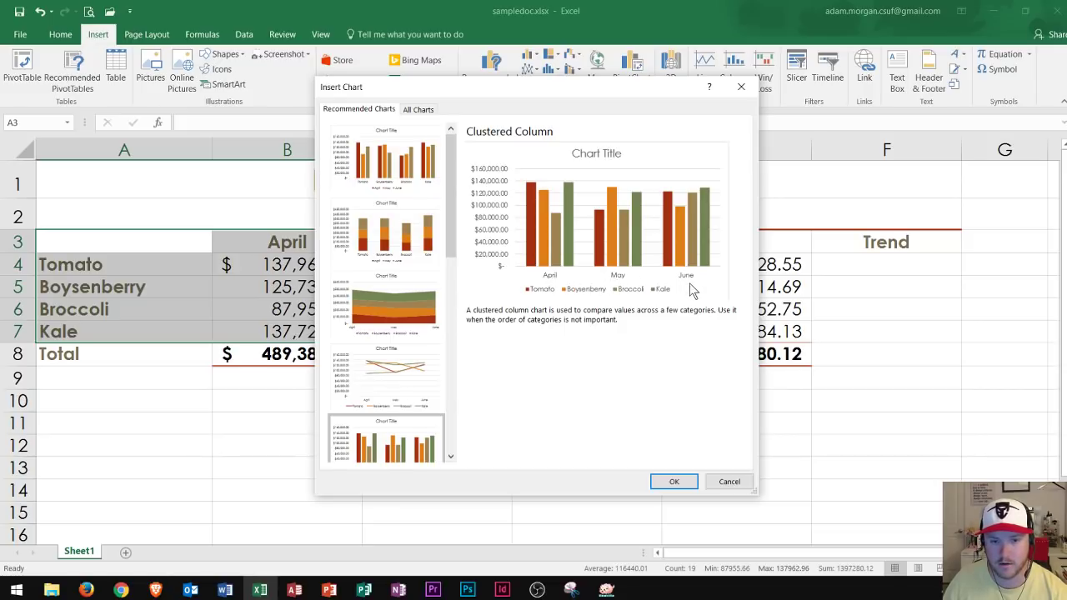
pyautogui.click(673, 483)
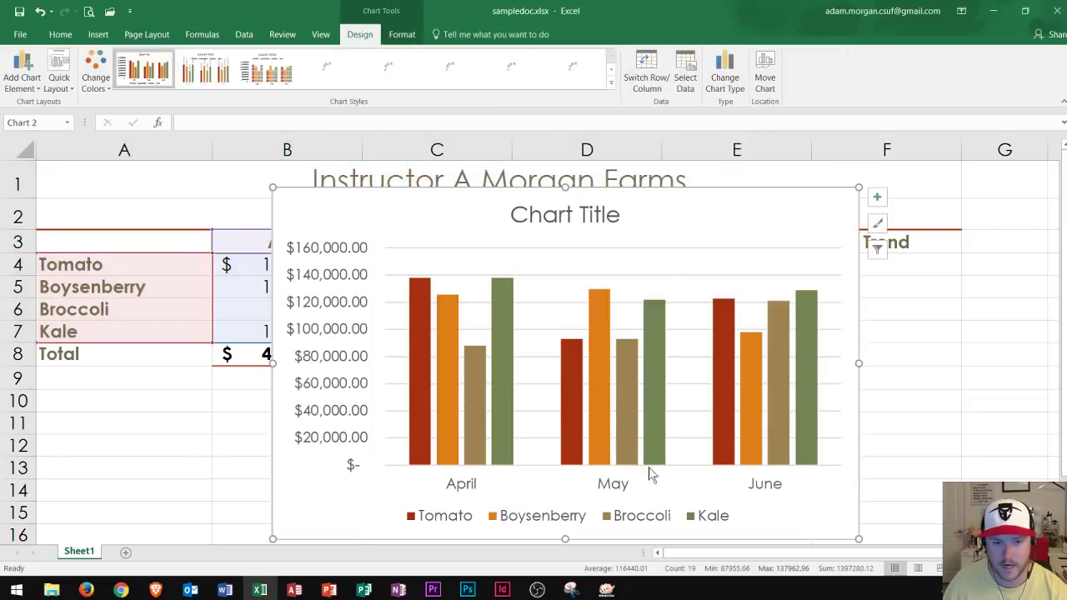
# Step: Move the chart below the sales table to start at row 10, and widen it to end within column F
pyautogui.moveTo(514, 384)
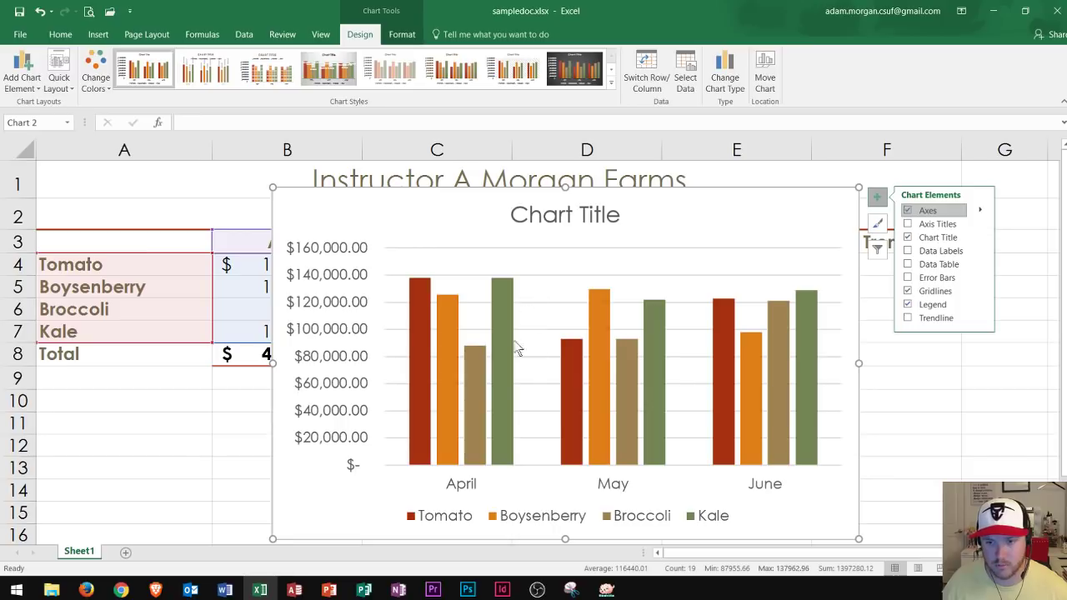
pyautogui.click(241, 420)
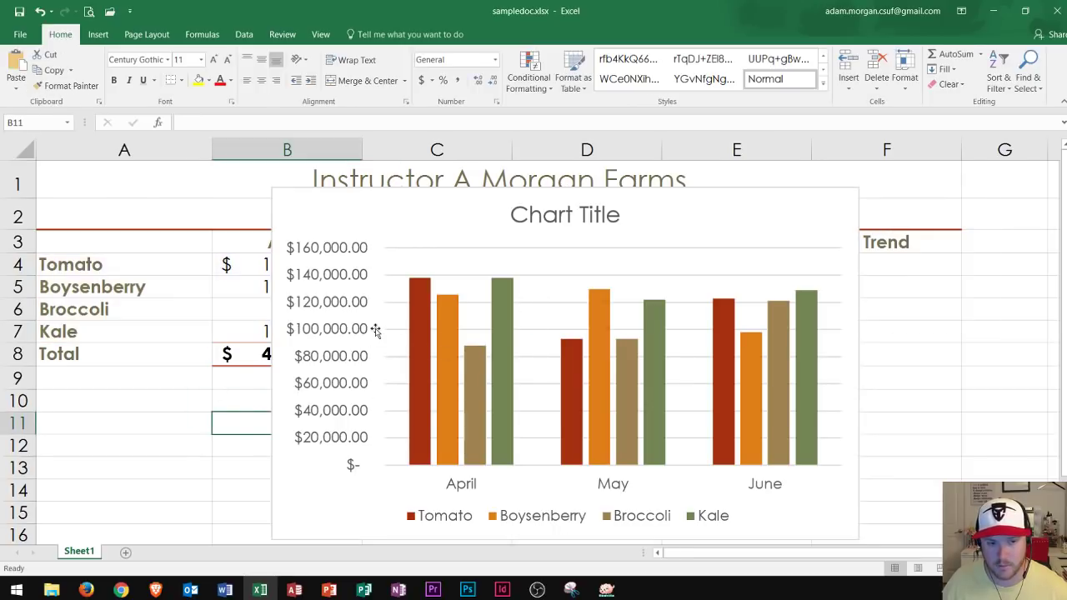
pyautogui.scroll(-2, 379, 329)
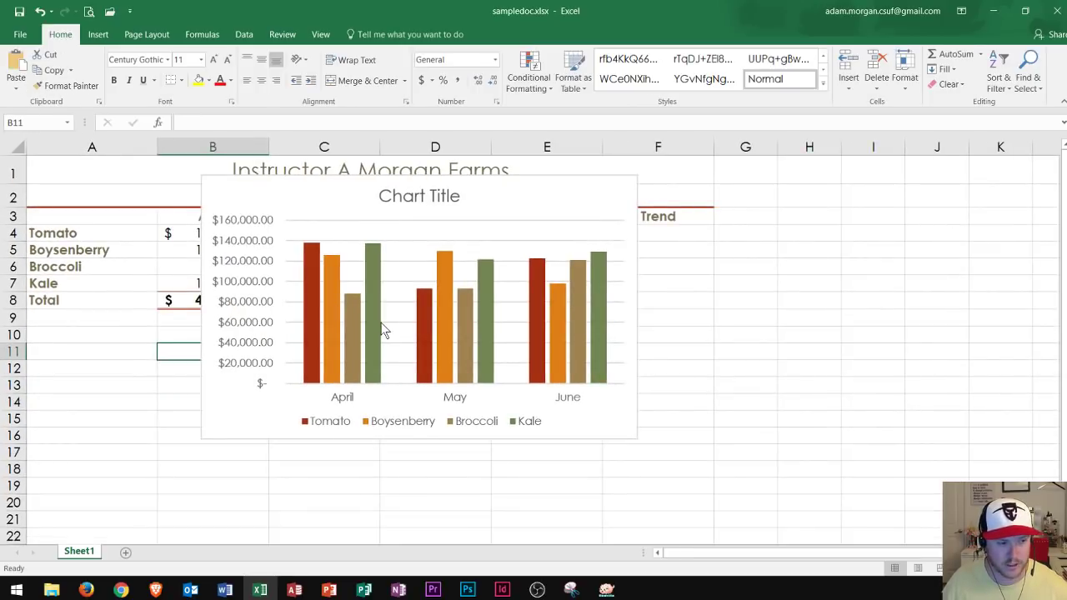
pyautogui.scroll(-1, 381, 328)
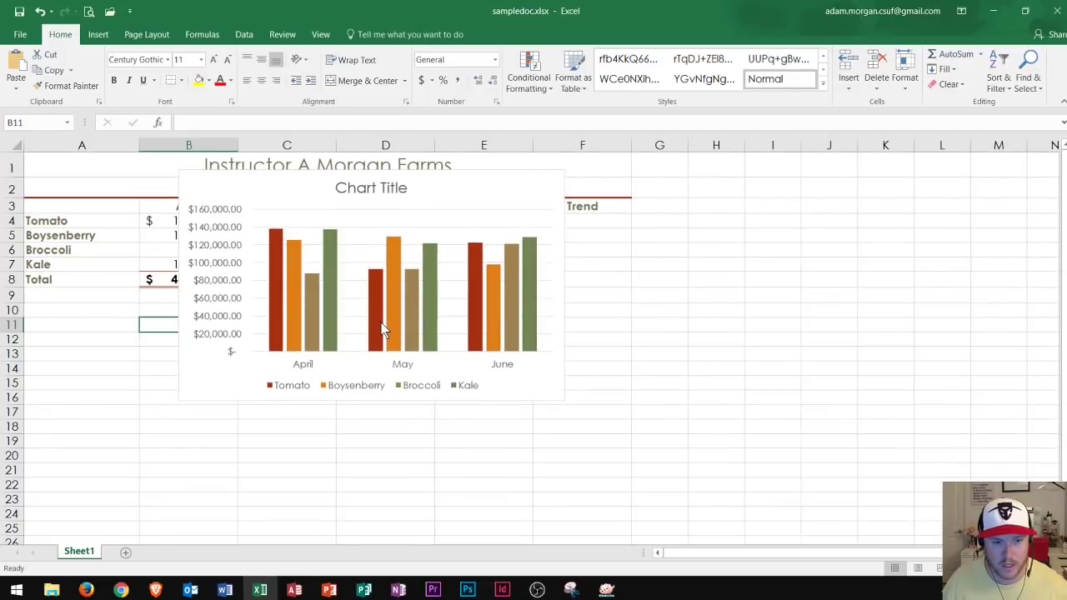
pyautogui.click(220, 185)
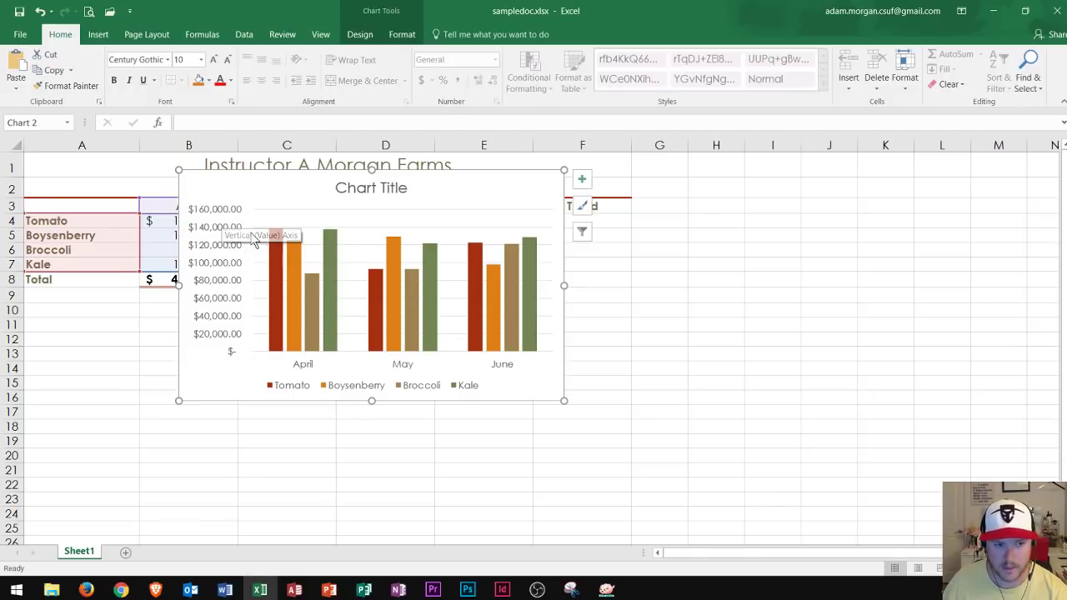
pyautogui.moveTo(326, 252)
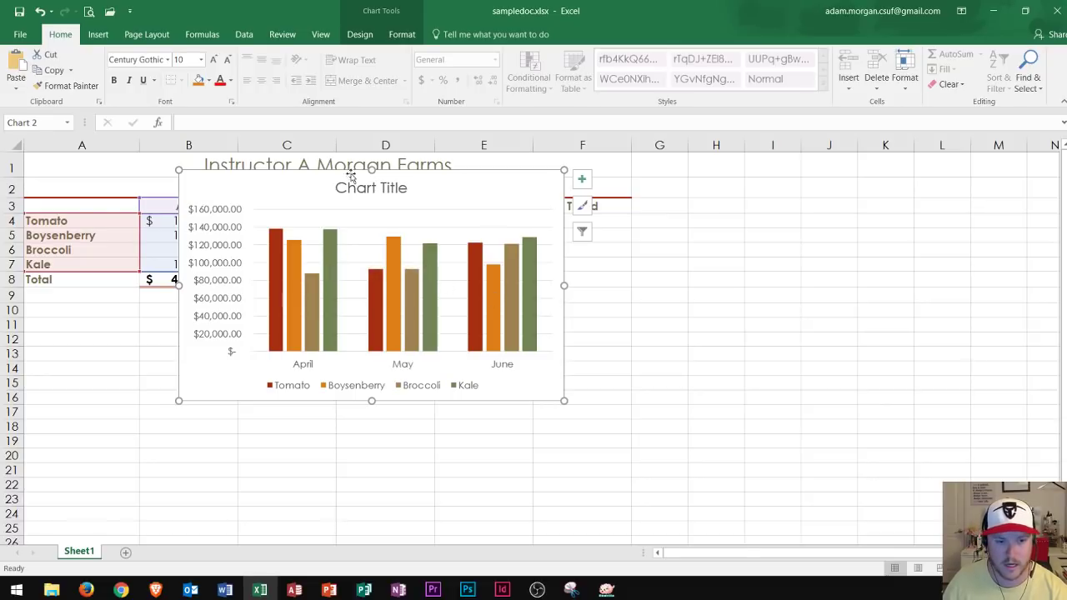
pyautogui.click(330, 259)
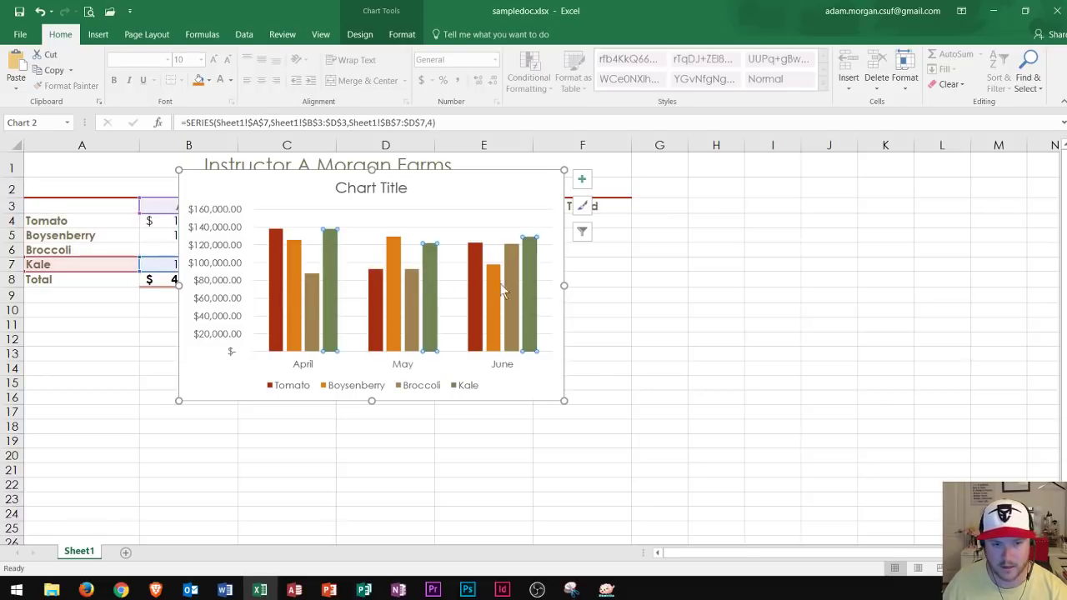
pyautogui.click(201, 178)
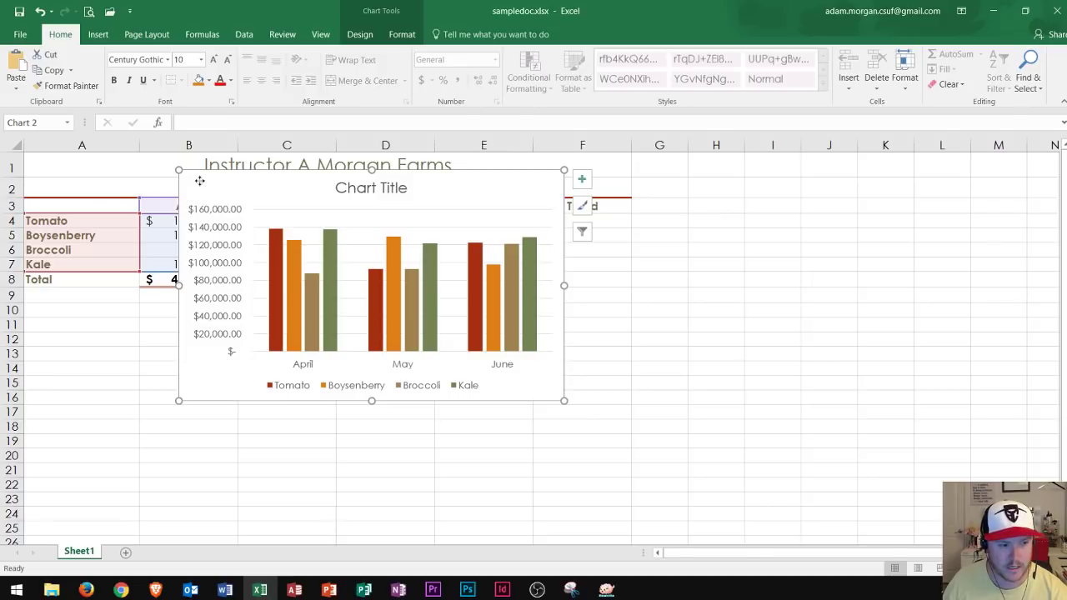
pyautogui.moveTo(198, 178); pyautogui.dragTo(187, 320)
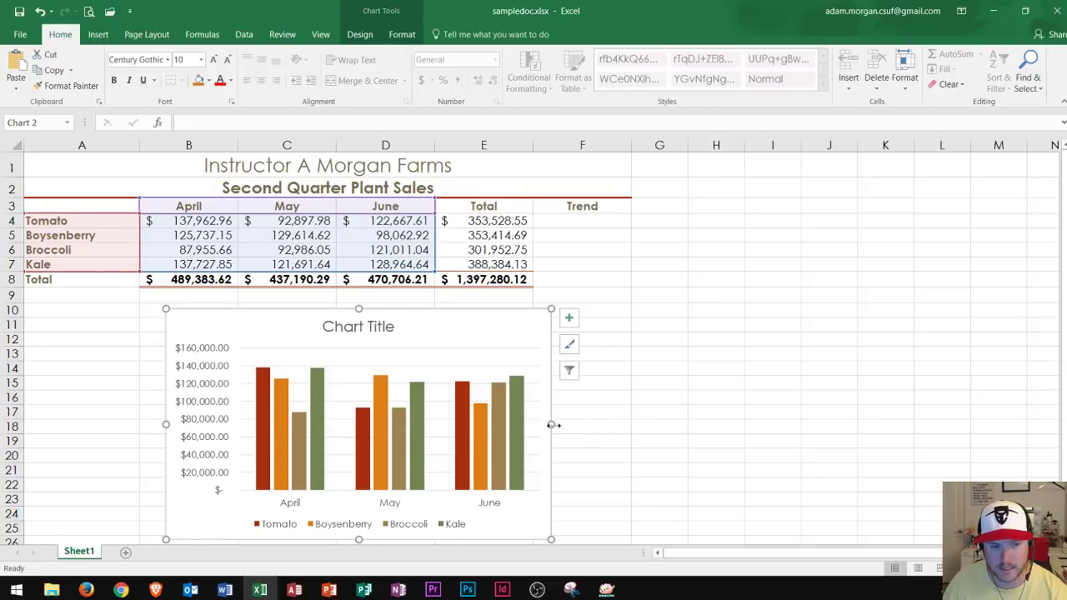
pyautogui.moveTo(551, 425); pyautogui.dragTo(609, 425)
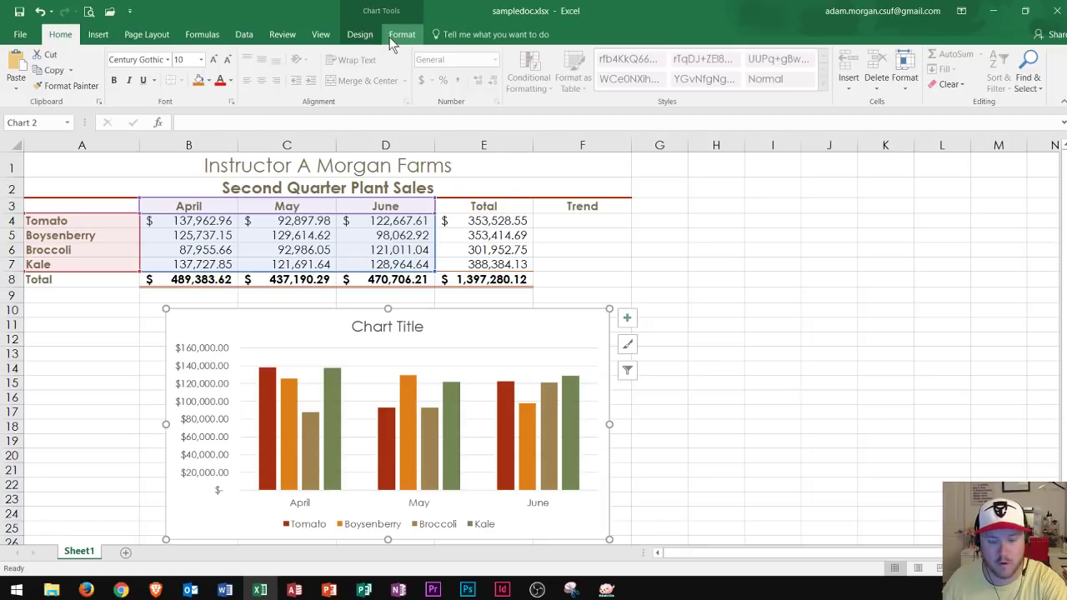
# Step: Apply chart Style 6 and the second Colorful palette to the column chart
pyautogui.click(360, 35)
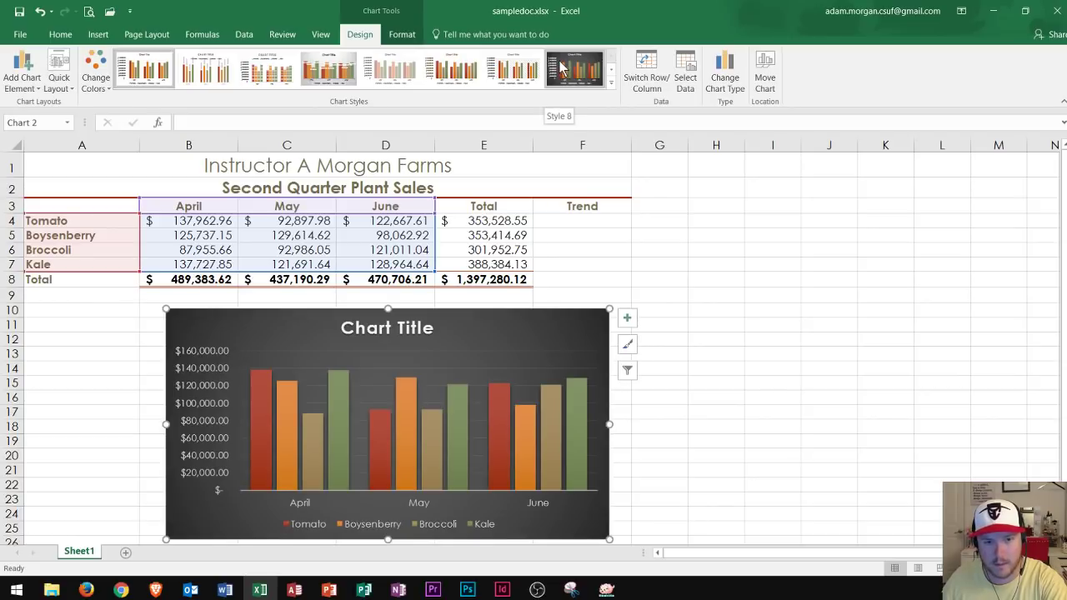
pyautogui.click(611, 83)
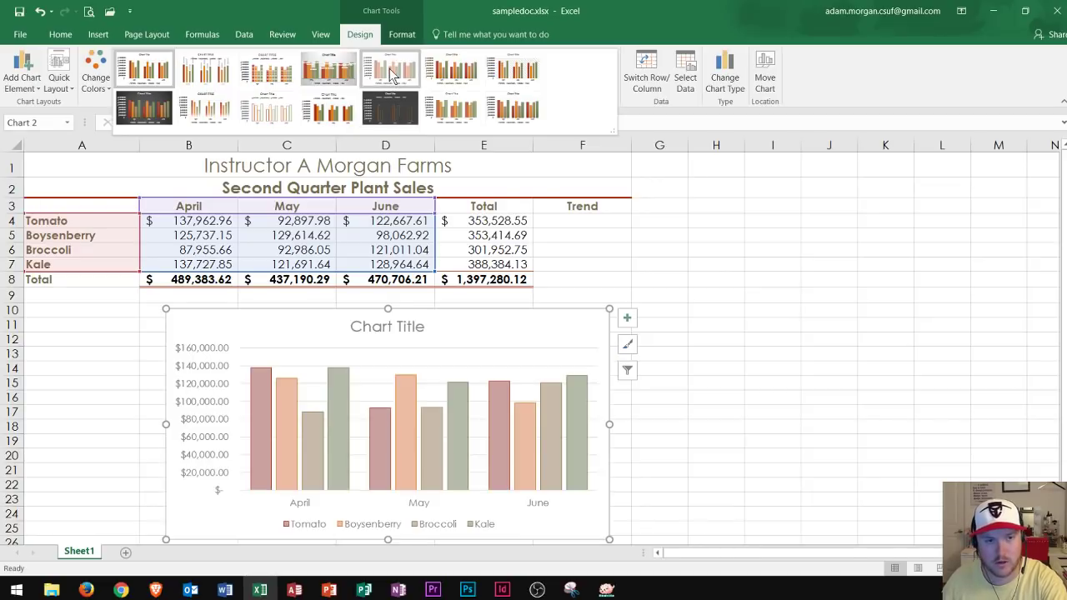
pyautogui.click(442, 77)
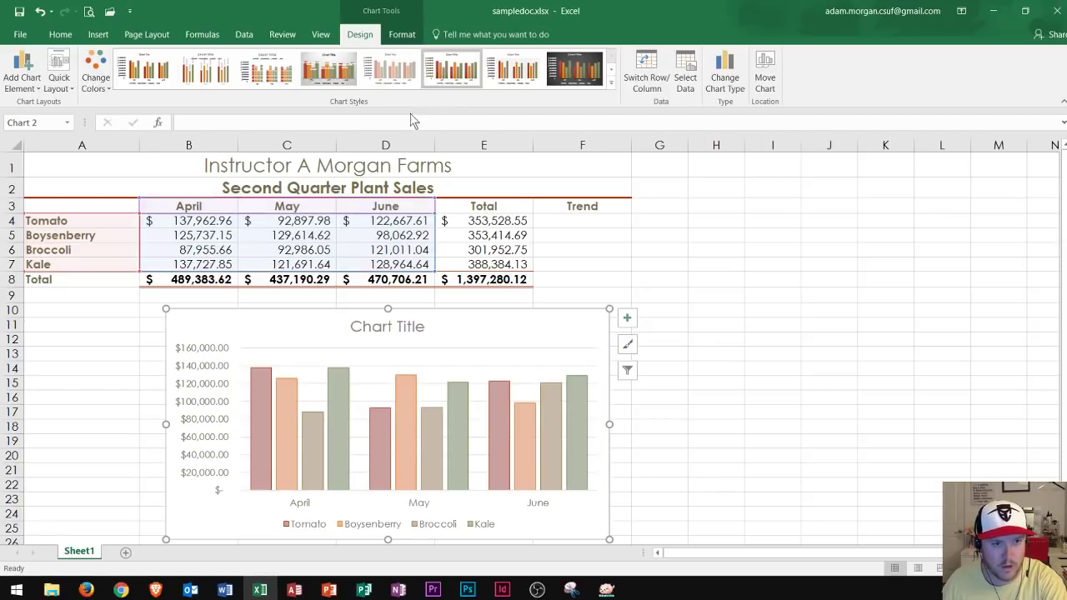
pyautogui.click(98, 90)
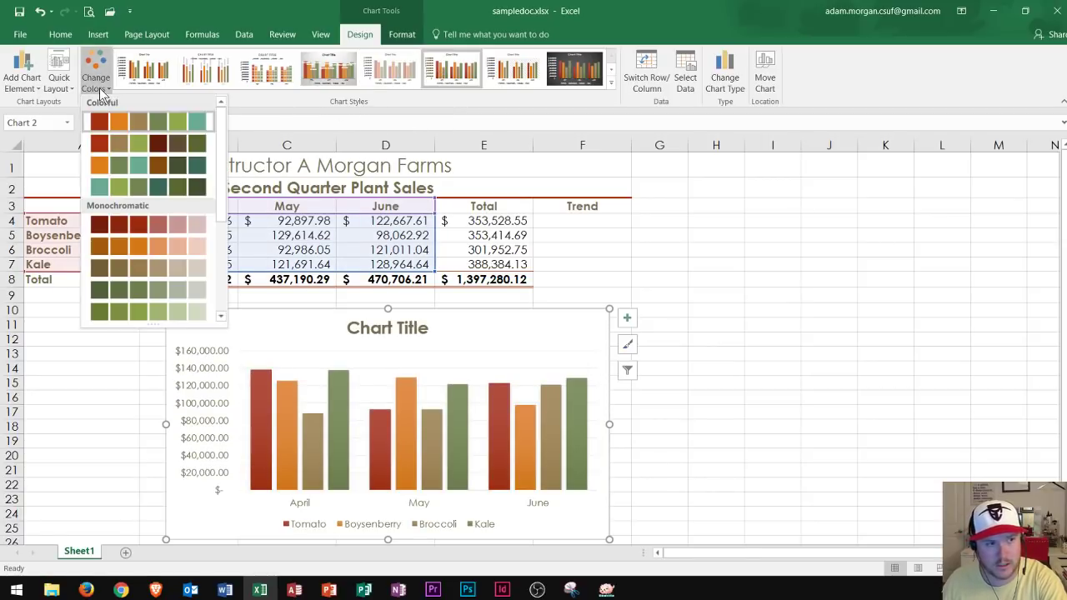
pyautogui.click(130, 141)
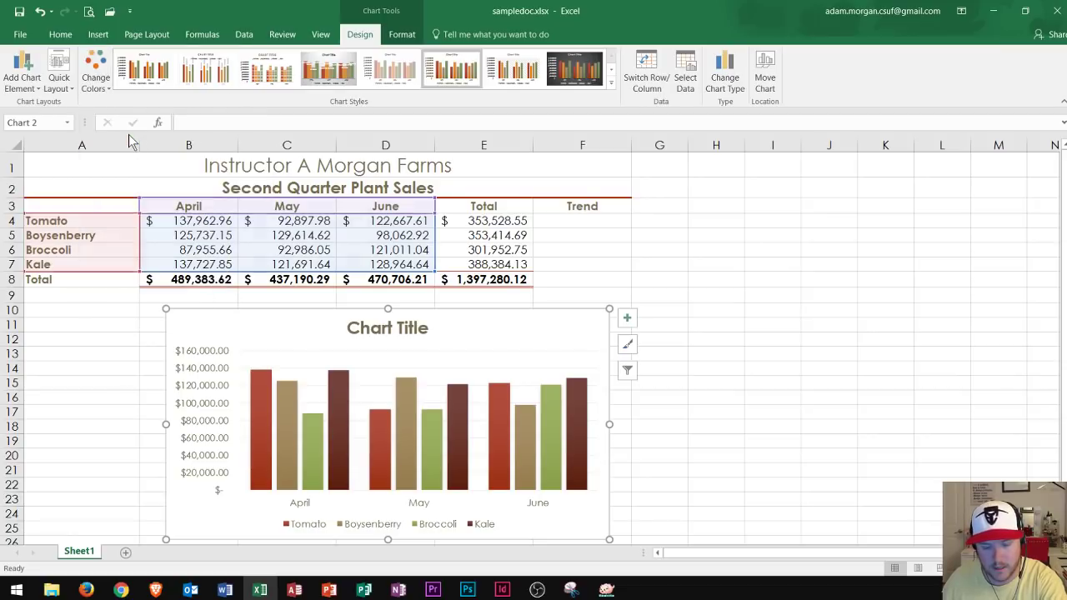
# Step: Change the chart's title to "Second Quarter Plant Sales"
pyautogui.click(373, 327)
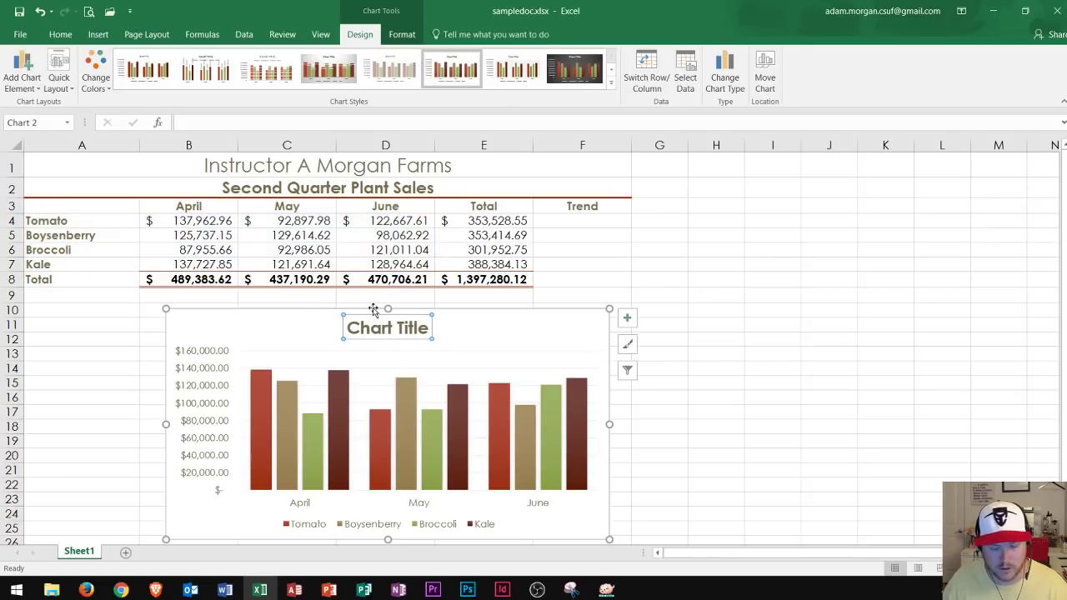
pyautogui.write('Sec')
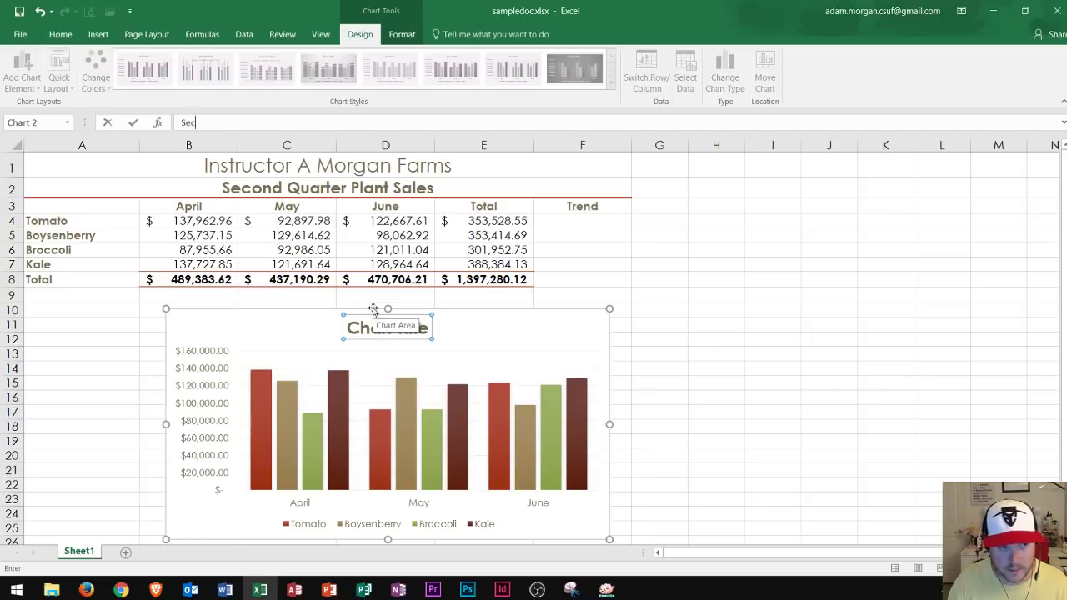
pyautogui.write('ond Quar')
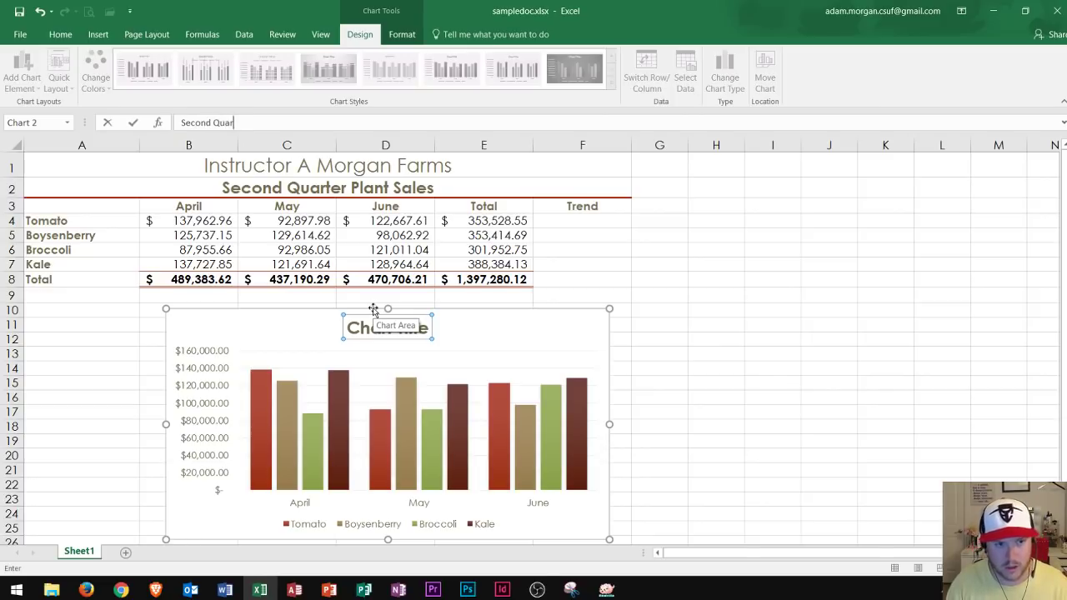
pyautogui.write('ter Plant Sales')
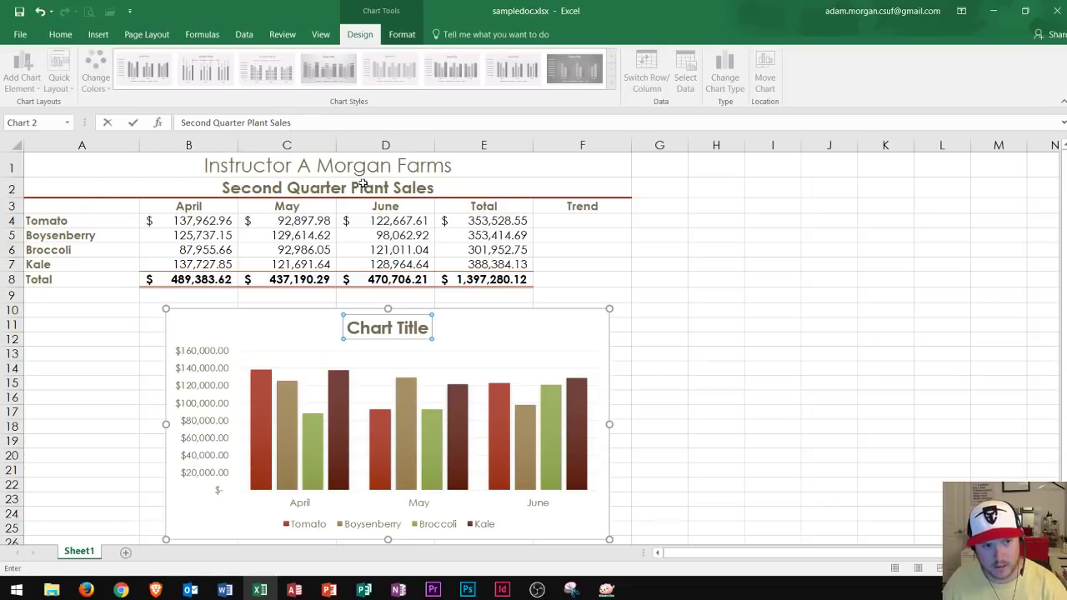
pyautogui.press('Return')
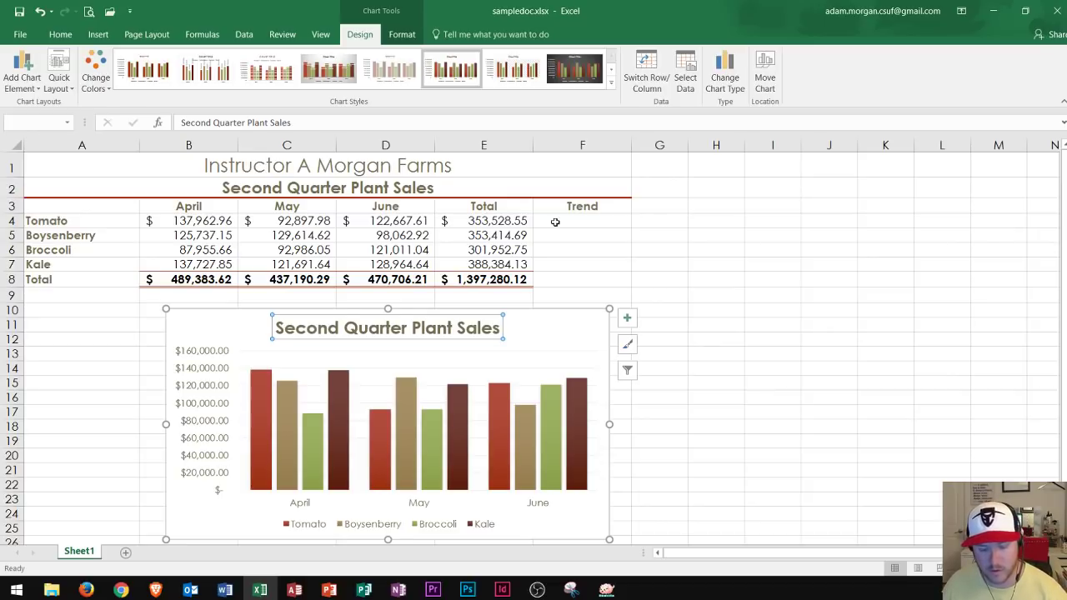
# Step: Select the empty Trend cells F4:F7 as the location for sparklines
pyautogui.moveTo(565, 225); pyautogui.dragTo(585, 261)
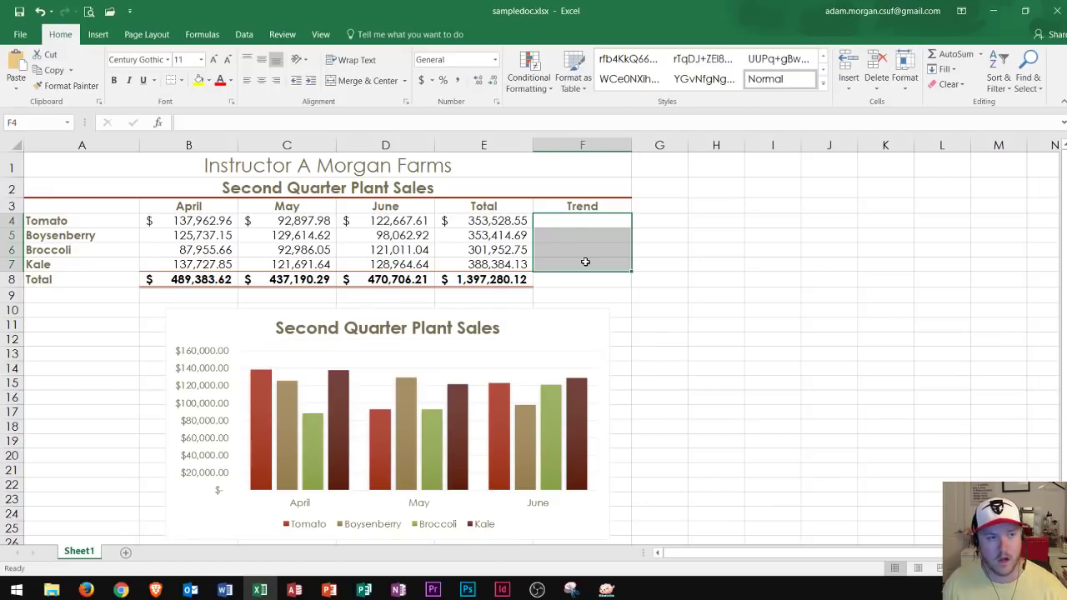
pyautogui.click(103, 35)
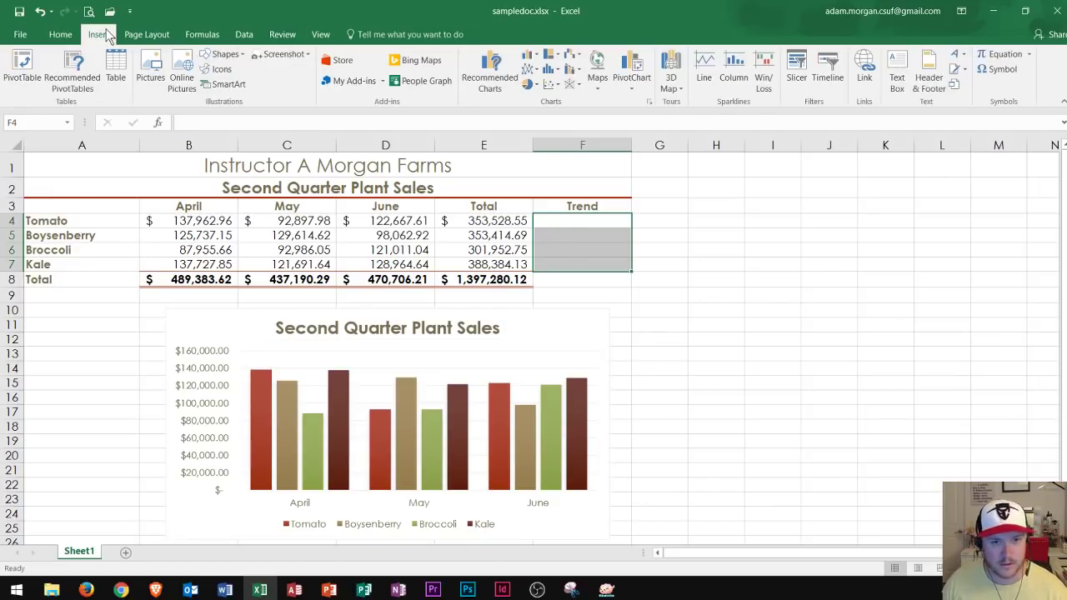
pyautogui.click(710, 75)
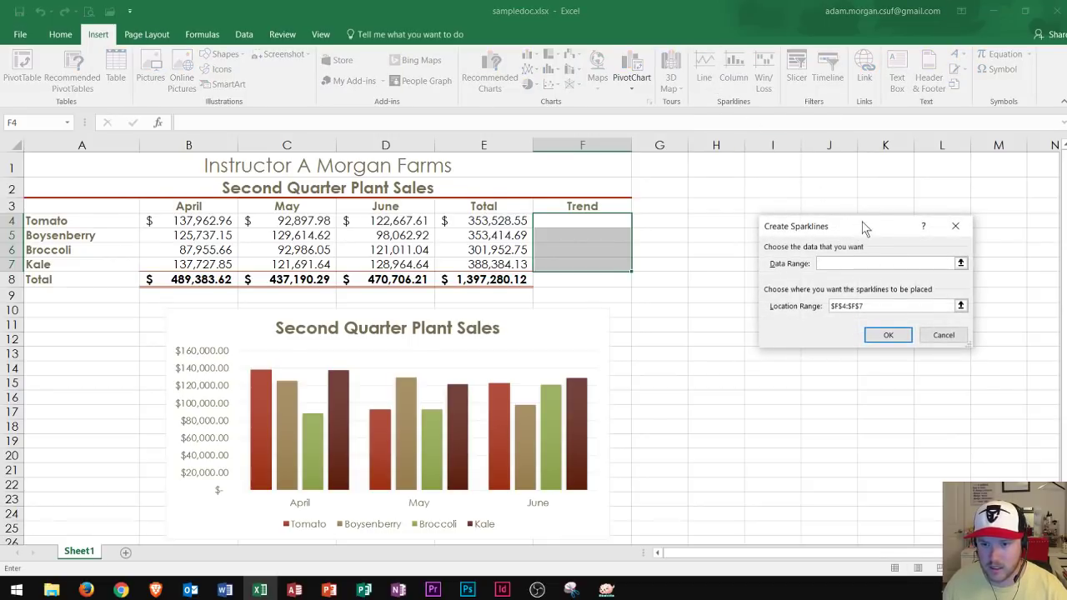
pyautogui.moveTo(861, 228); pyautogui.dragTo(771, 227)
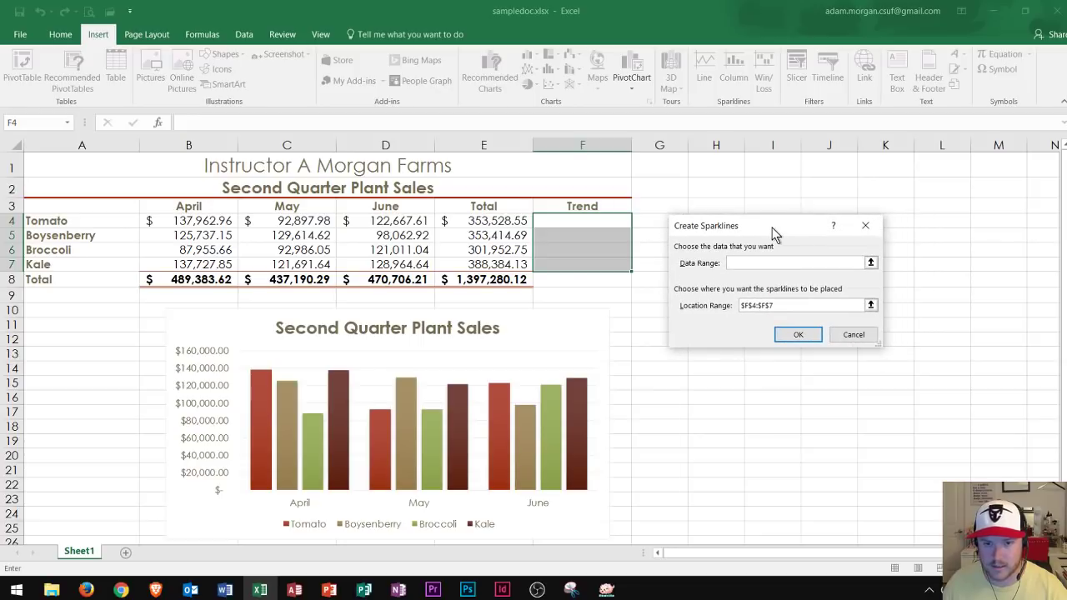
pyautogui.click(853, 336)
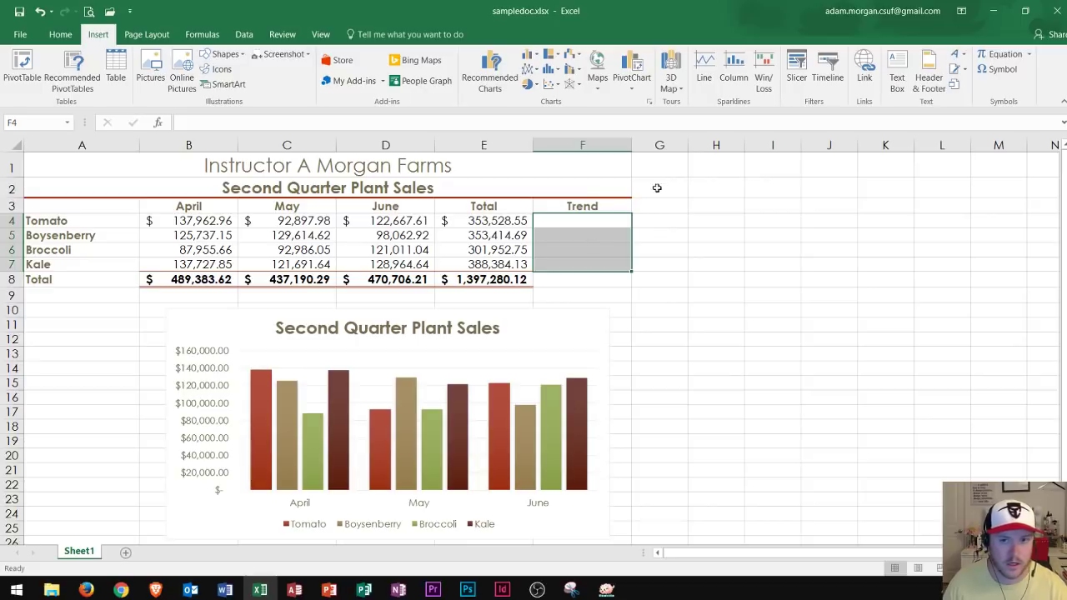
# Step: Insert line sparklines in Trend cells F4:F7, using the monthly sales in B4:D7 as the data range
pyautogui.click(705, 70)
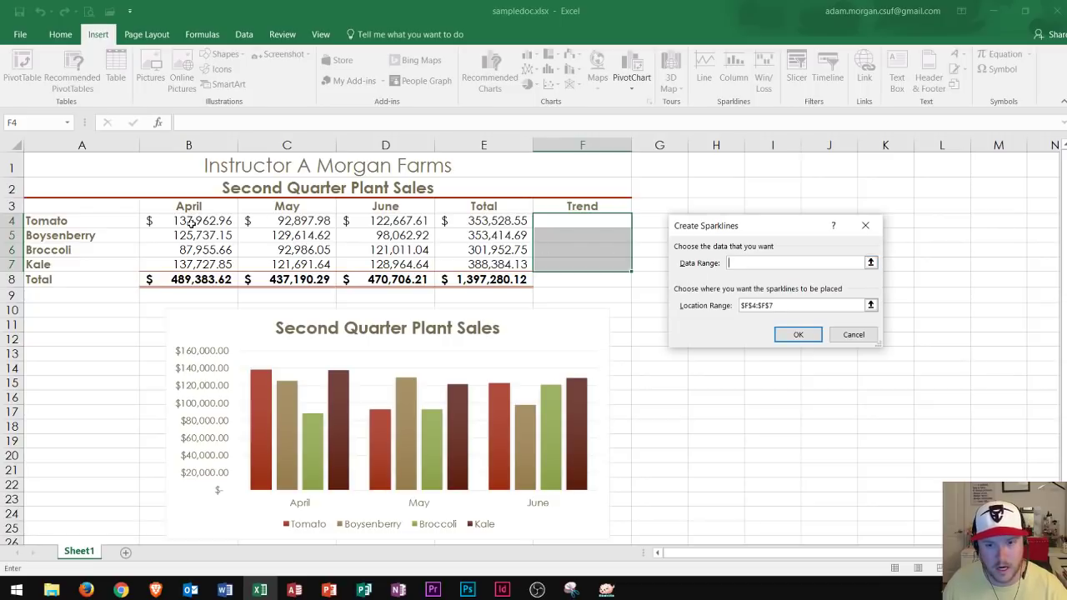
pyautogui.moveTo(187, 221); pyautogui.dragTo(383, 265)
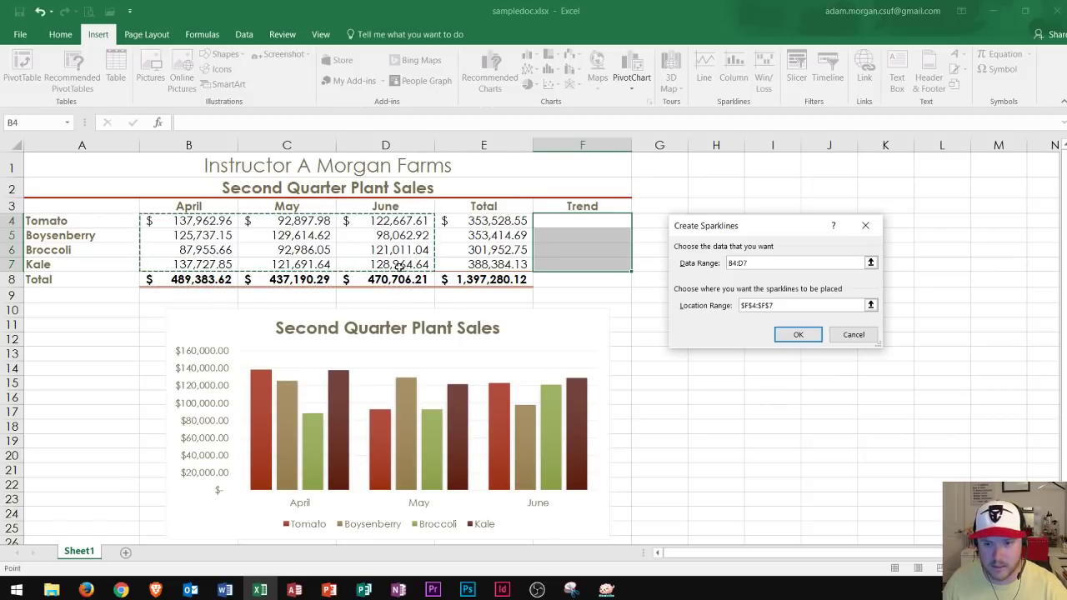
pyautogui.click(798, 334)
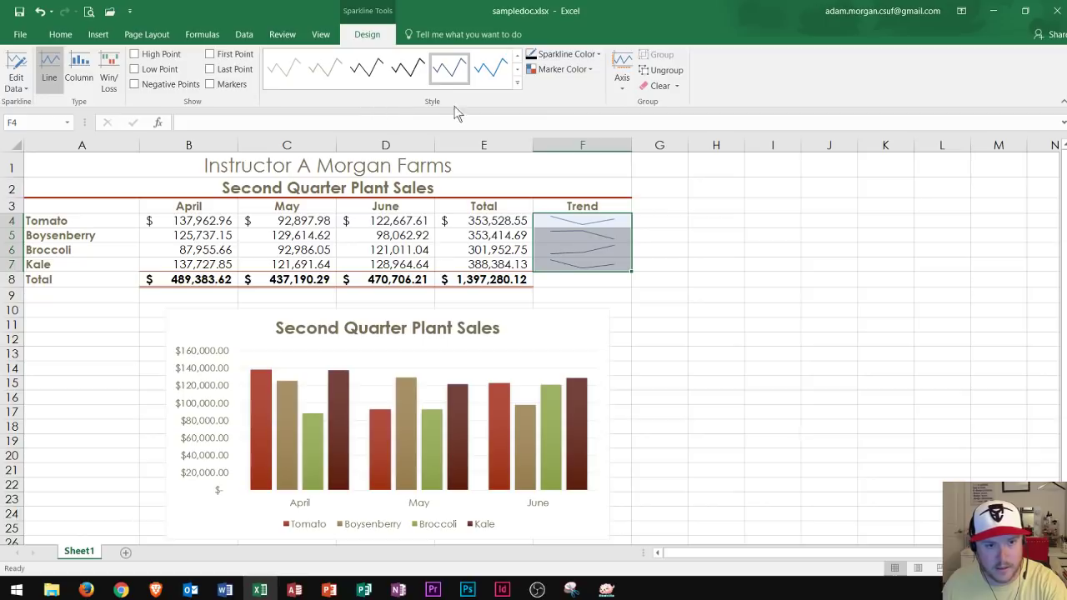
# Step: Apply the second sparkline style in the gallery's first row to the Trend sparklines and show their markers
pyautogui.click(516, 84)
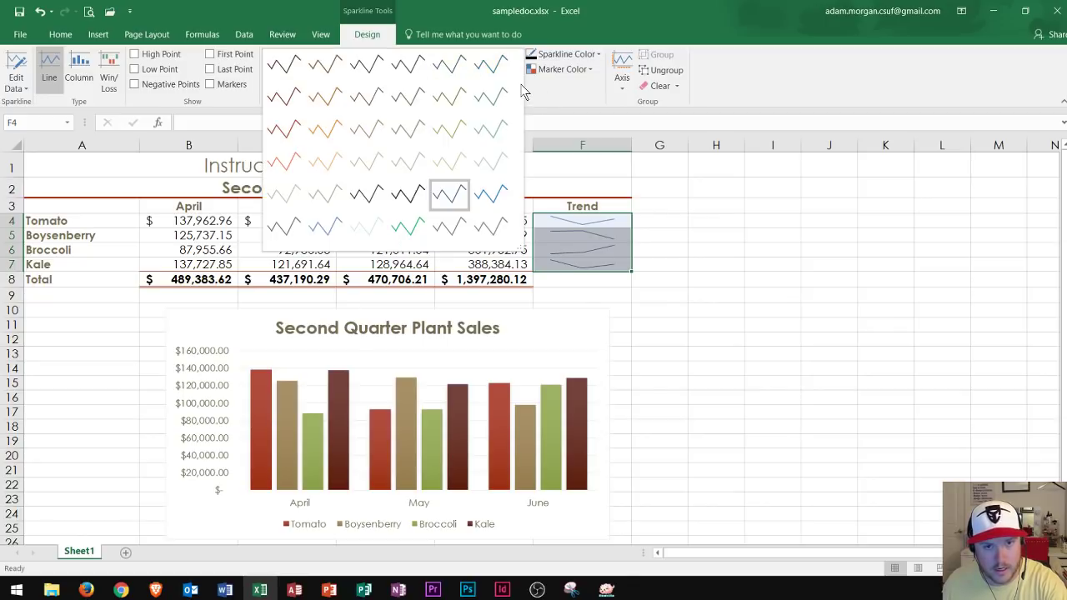
pyautogui.click(326, 67)
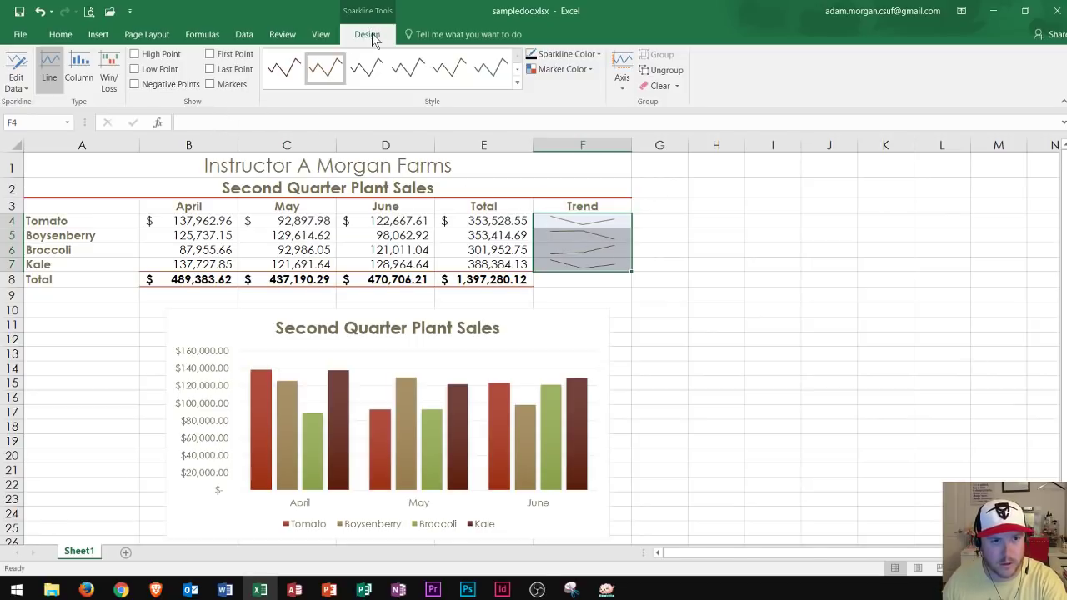
pyautogui.click(211, 85)
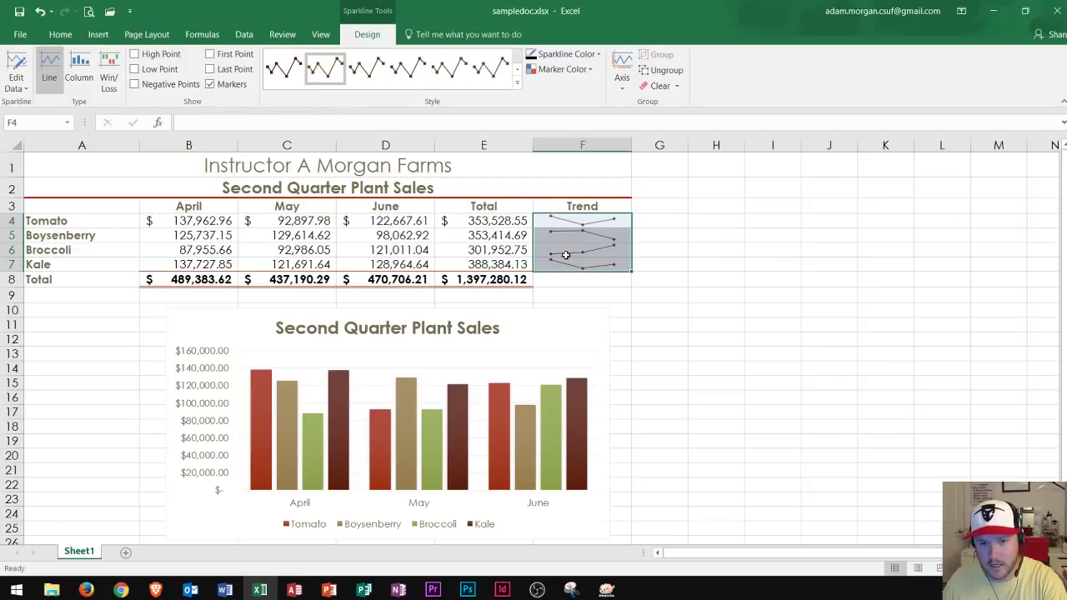